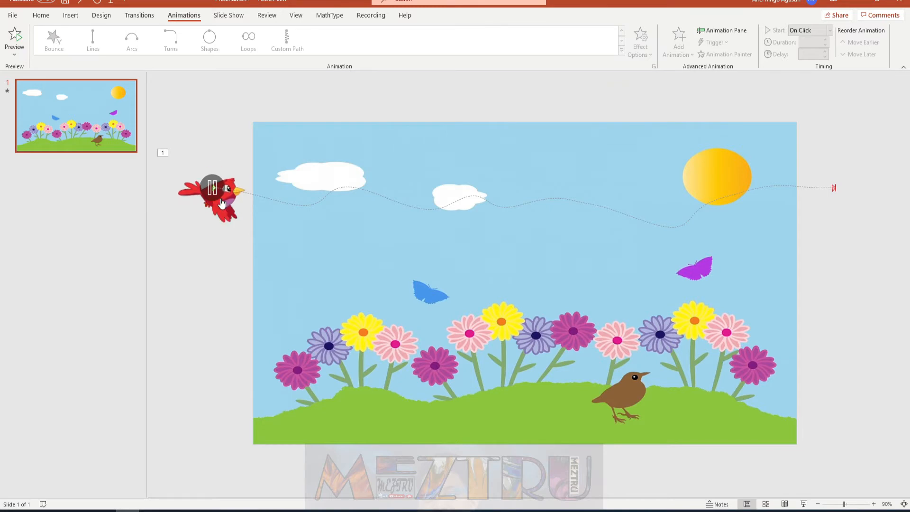
Step: Set the smooth start and smooth end of the red bird's motion path animation to 0 sec
left_click(237, 192)
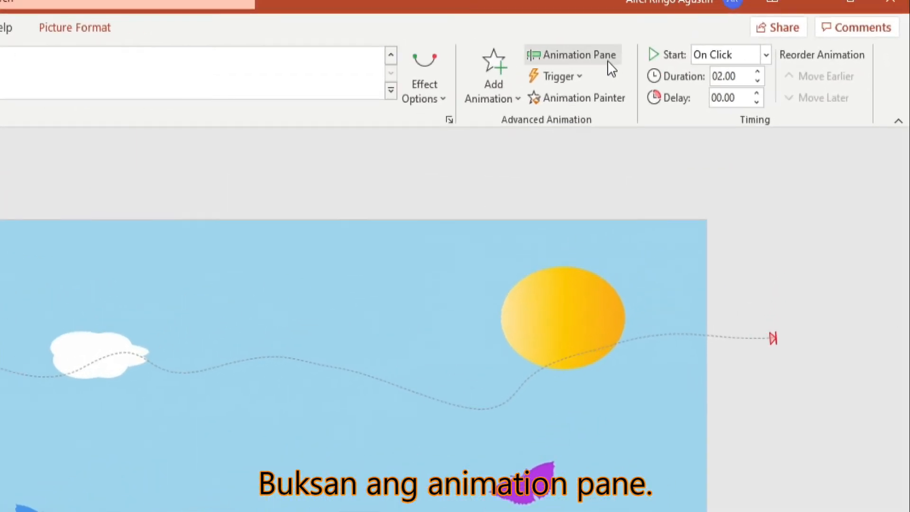
left_click(609, 60)
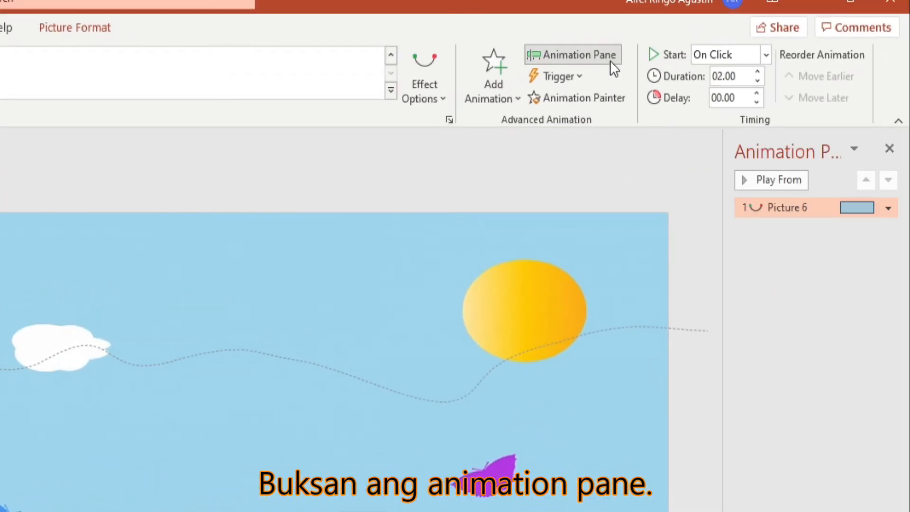
left_click(888, 209)
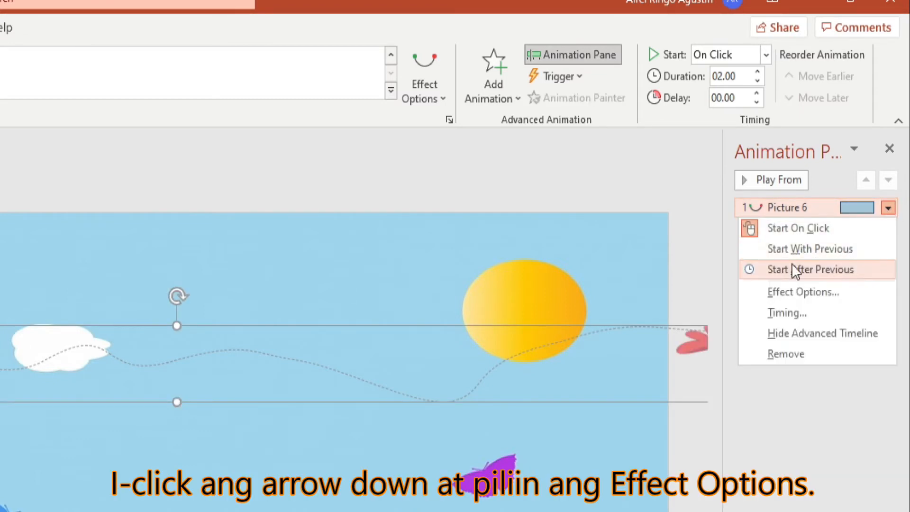
left_click(806, 292)
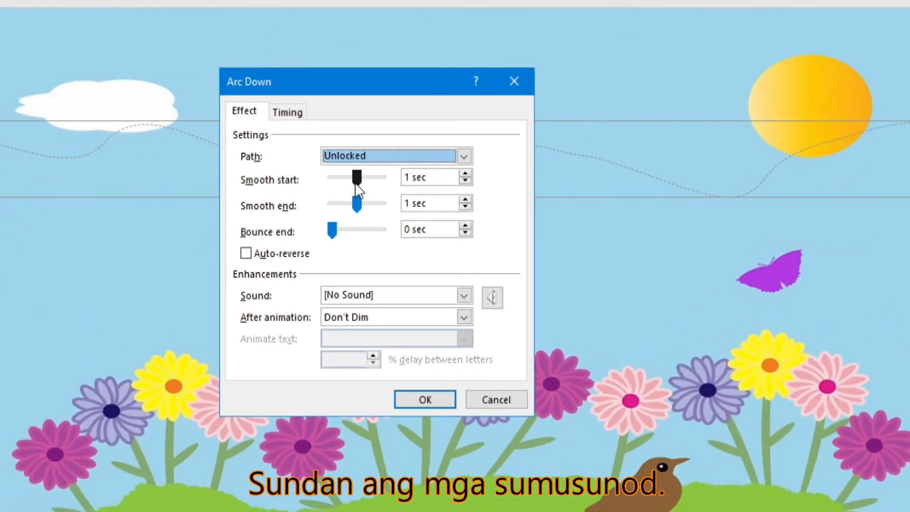
left_click_drag(207, 286, 163, 292)
left_click_drag(310, 185, 313, 183)
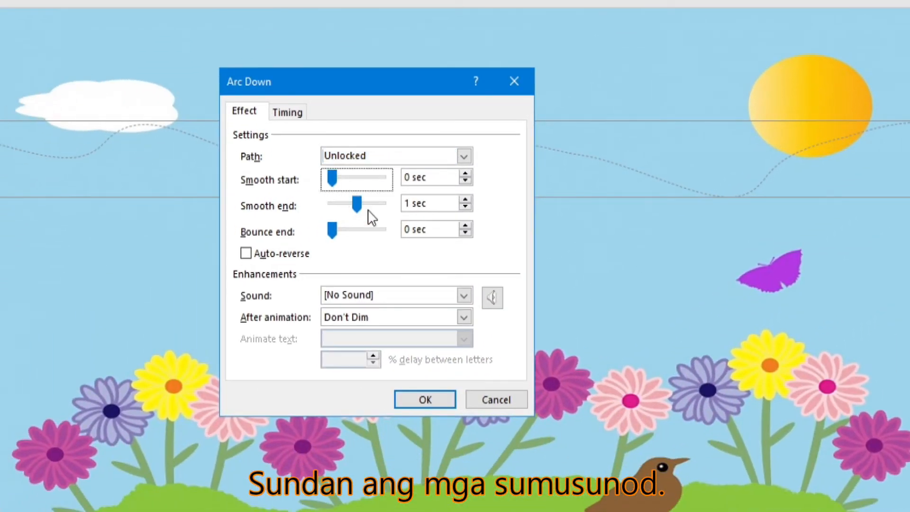
left_click_drag(360, 209, 329, 210)
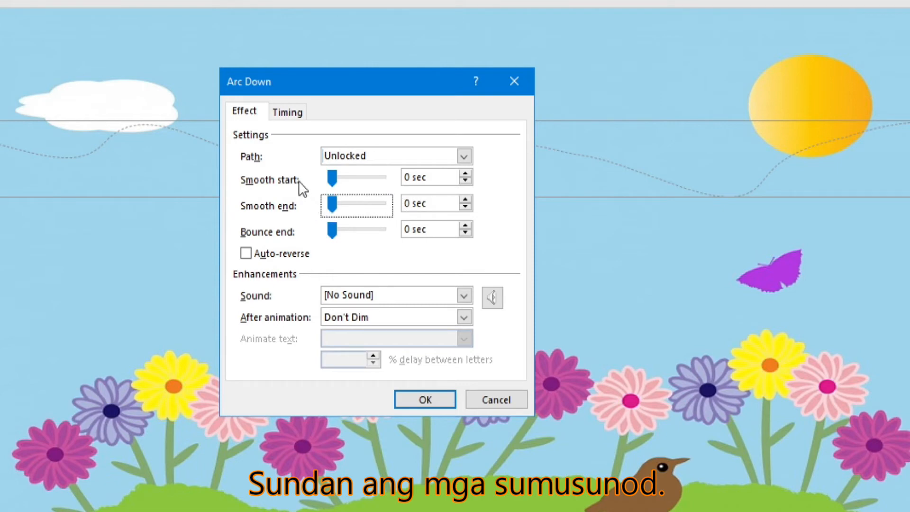
Step: Set the red bird's animation duration to 5 seconds and its repeat to Until Next Click
left_click(292, 114)
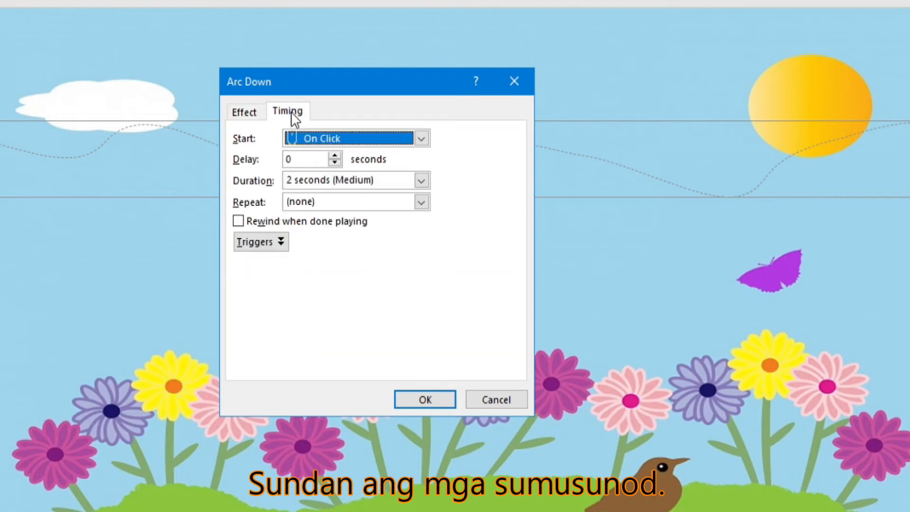
left_click(385, 184)
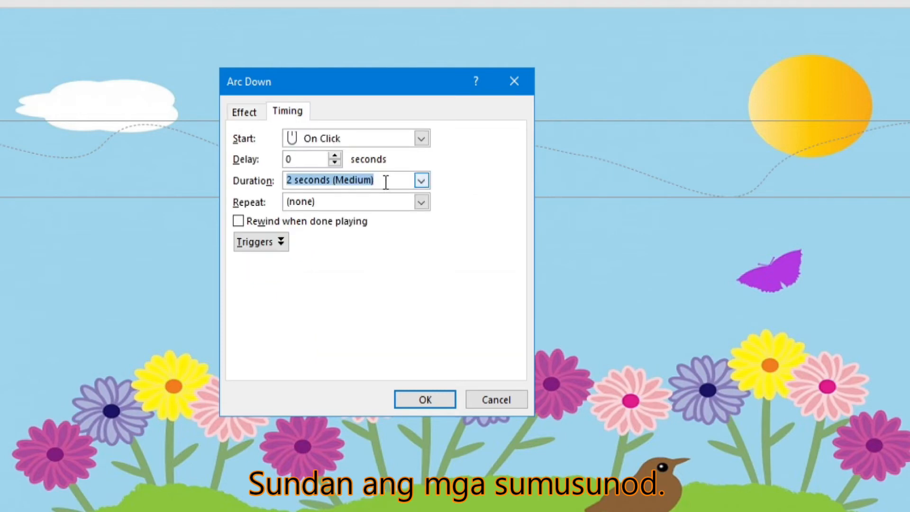
type("5")
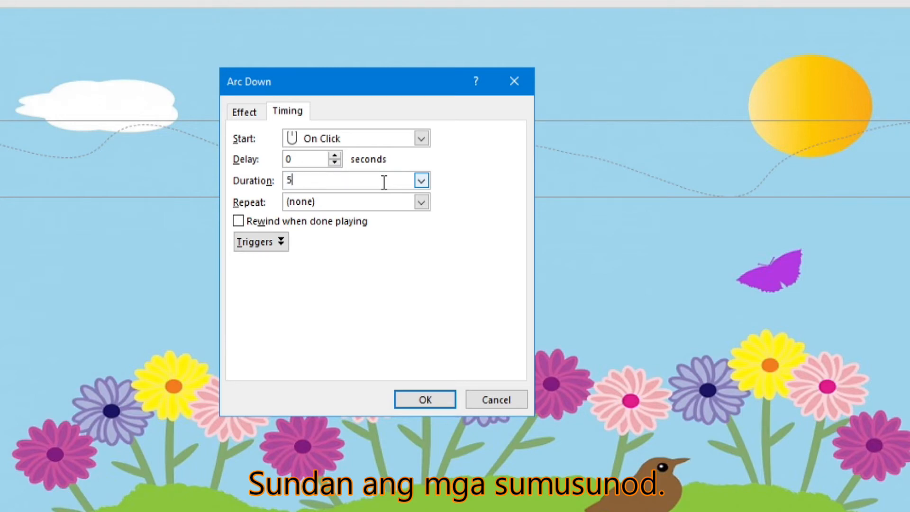
left_click(420, 203)
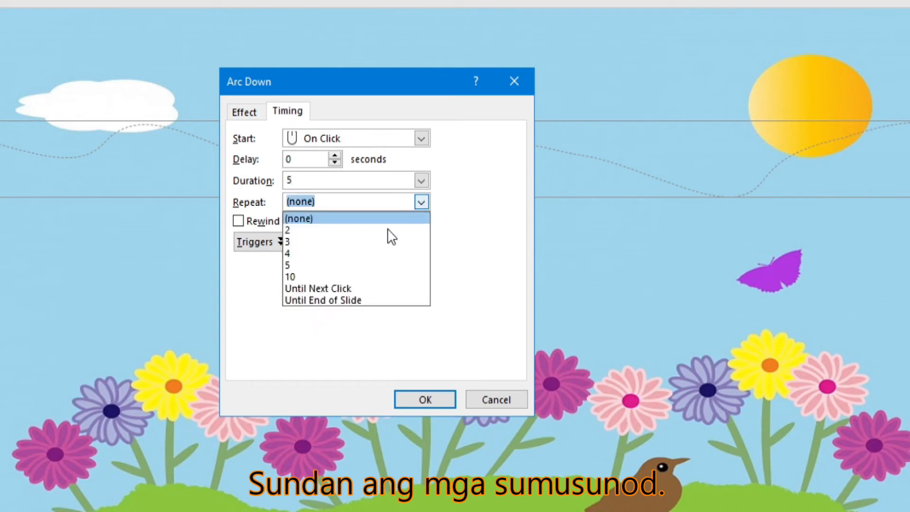
left_click(328, 288)
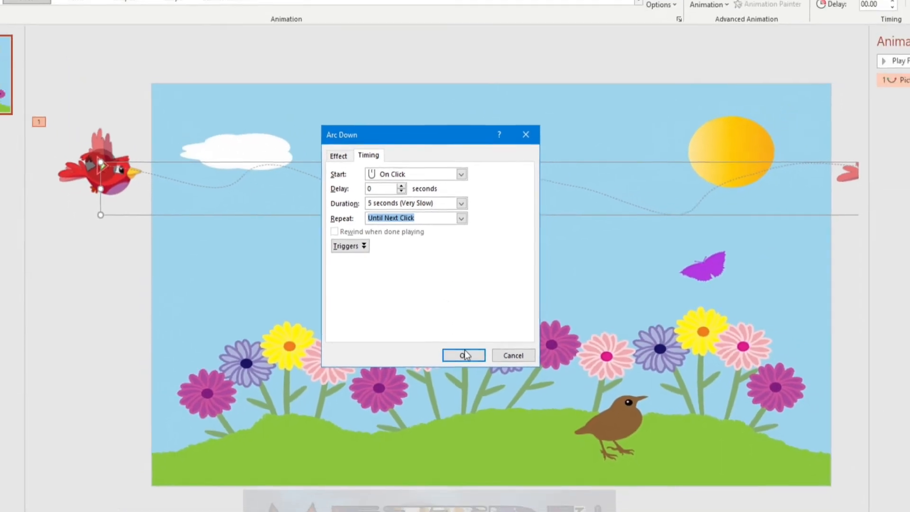
left_click(464, 355)
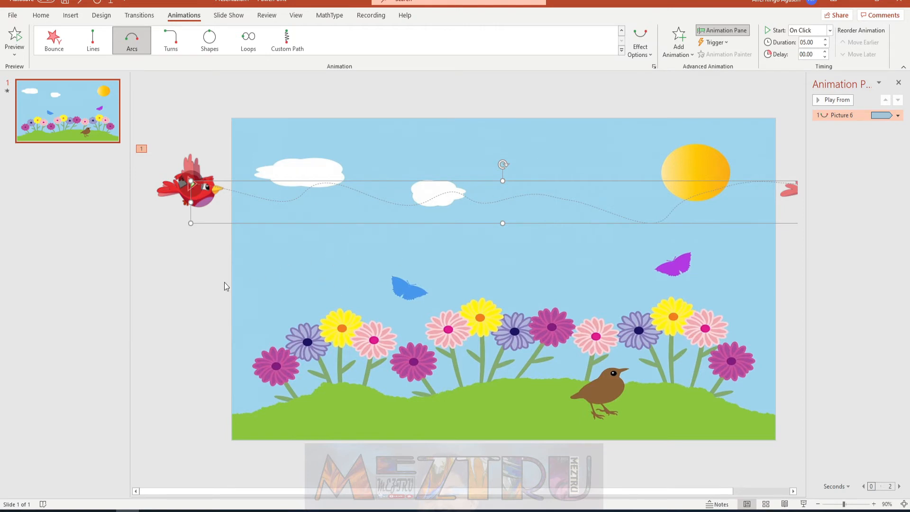
Step: Insert the picture dT6aEggnc.gif from this device and place the blue bird just beyond the slide's right edge, level with the butterflies
left_click(207, 285)
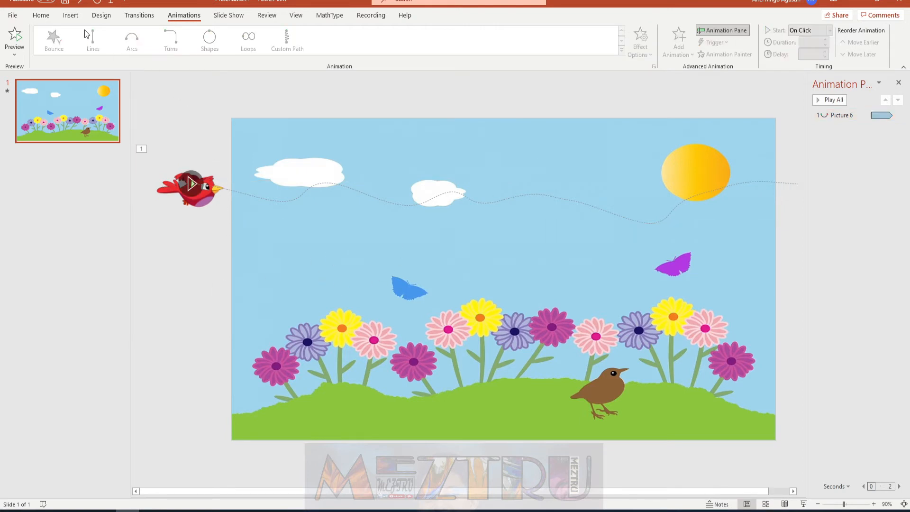
left_click(71, 16)
left_click(89, 41)
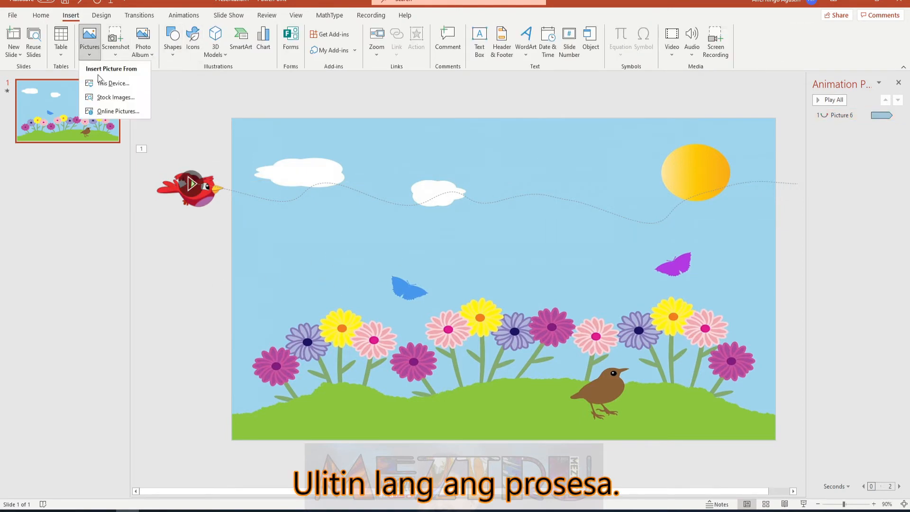
left_click(105, 81)
left_click(215, 169)
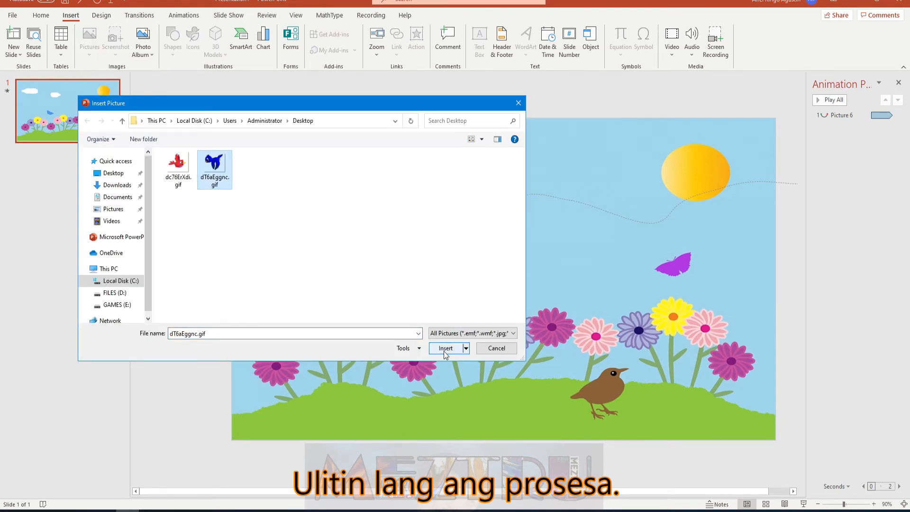
left_click(443, 350)
left_click_drag(502, 276, 788, 282)
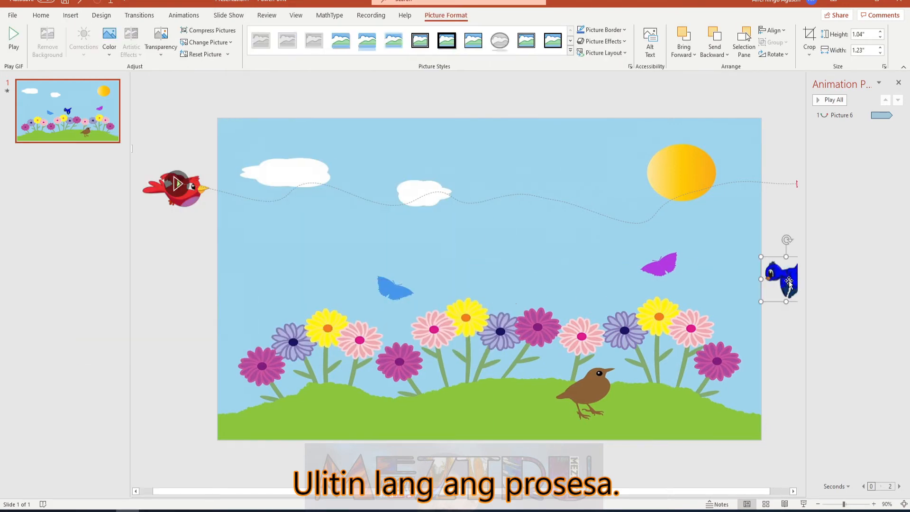
scroll(788, 280, "down", 1, "ctrl")
left_click_drag(723, 284, 731, 284)
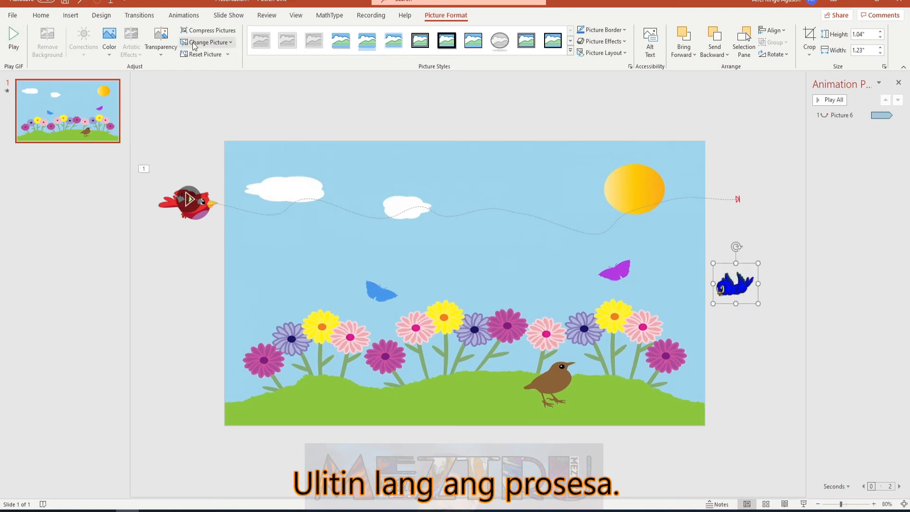
Step: Apply an Arcs motion path to the blue bird and stretch its end point past the slide's left edge
left_click(188, 17)
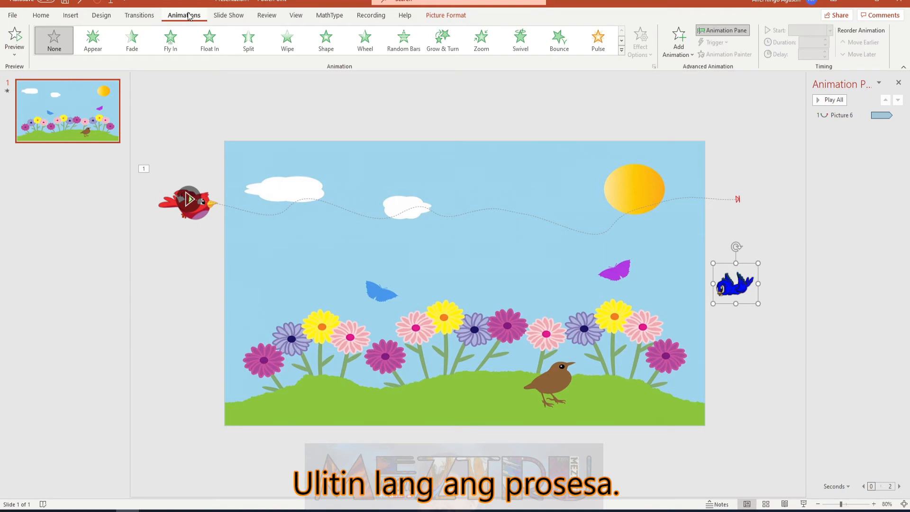
left_click(623, 50)
left_click(93, 271)
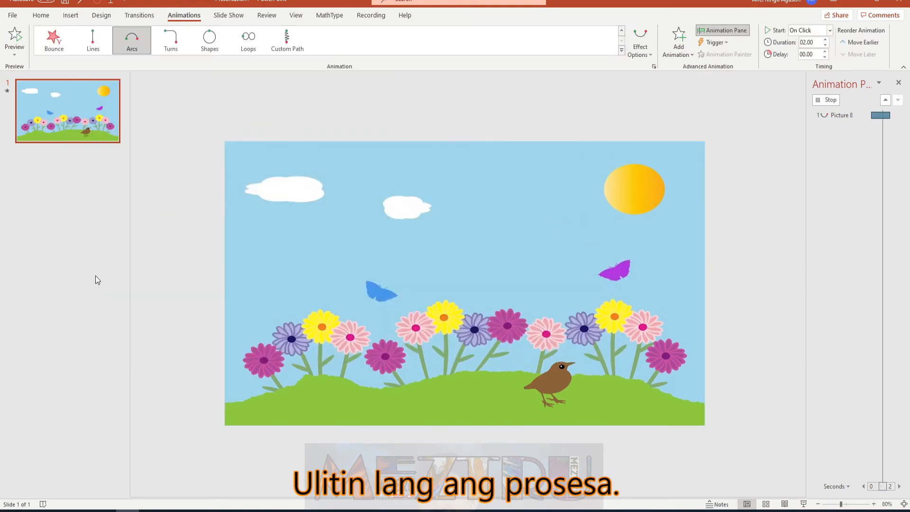
left_click_drag(620, 493, 647, 493)
scroll(756, 322, "down", 1, "ctrl")
left_click(758, 316)
left_click_drag(790, 284, 185, 290)
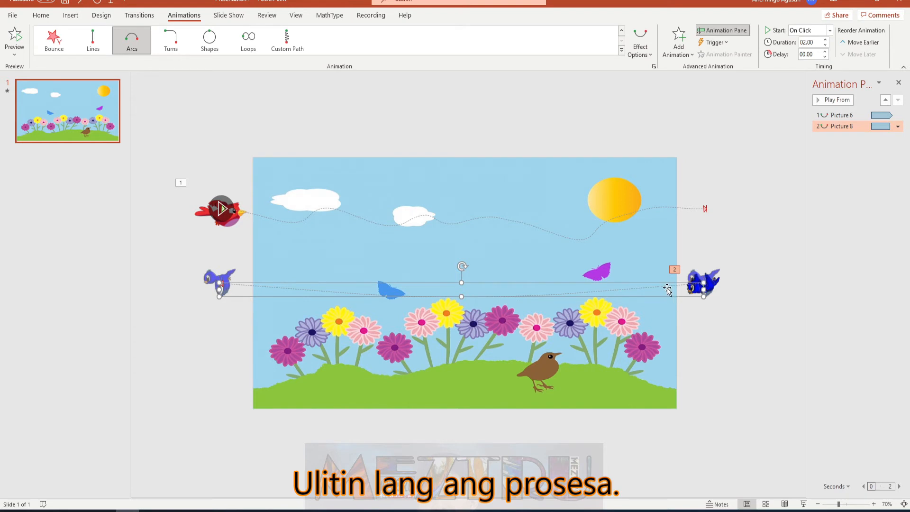
Step: Edit the points of the blue bird's motion path, adding and moving points to shape a wavy flight line across the slide
left_click(873, 504)
left_click(873, 504)
right_click(713, 287)
left_click(729, 290)
left_click(386, 295)
left_click(656, 289)
left_click_drag(236, 286, 240, 261)
left_click_drag(386, 295, 393, 278)
left_click_drag(604, 292, 564, 302)
left_click_drag(656, 288, 655, 261)
left_click(565, 302)
left_click_drag(594, 298, 591, 311)
left_click(462, 296)
left_click_drag(491, 301, 493, 282)
left_click(316, 292)
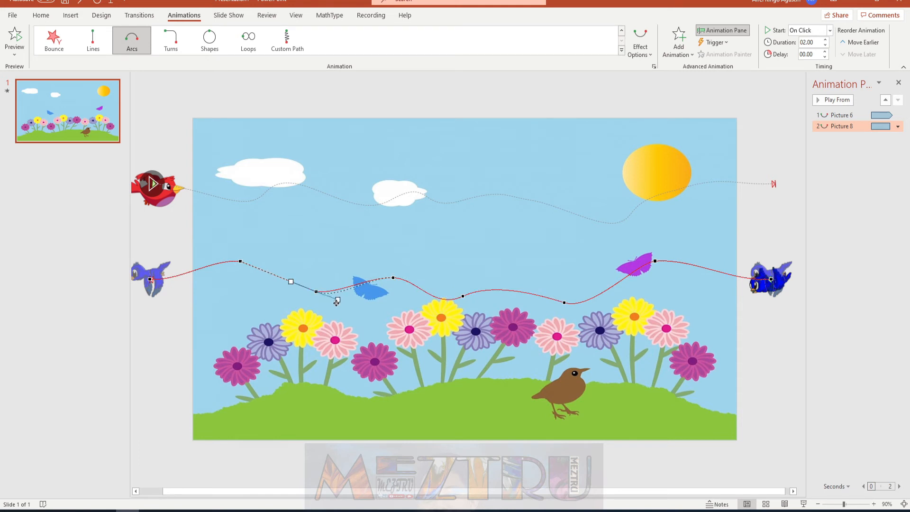
left_click_drag(291, 283, 281, 253)
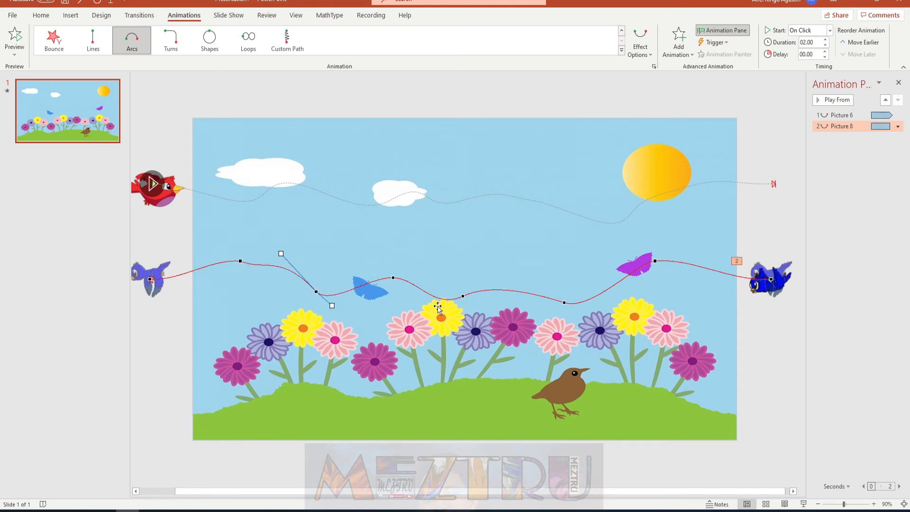
Step: Make the blue bird's animation start with the previous one
left_click(768, 297)
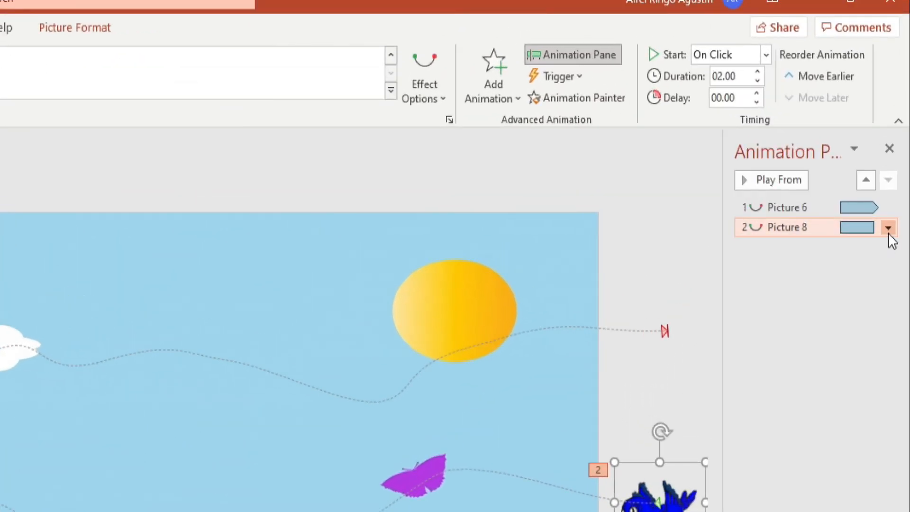
left_click(897, 126)
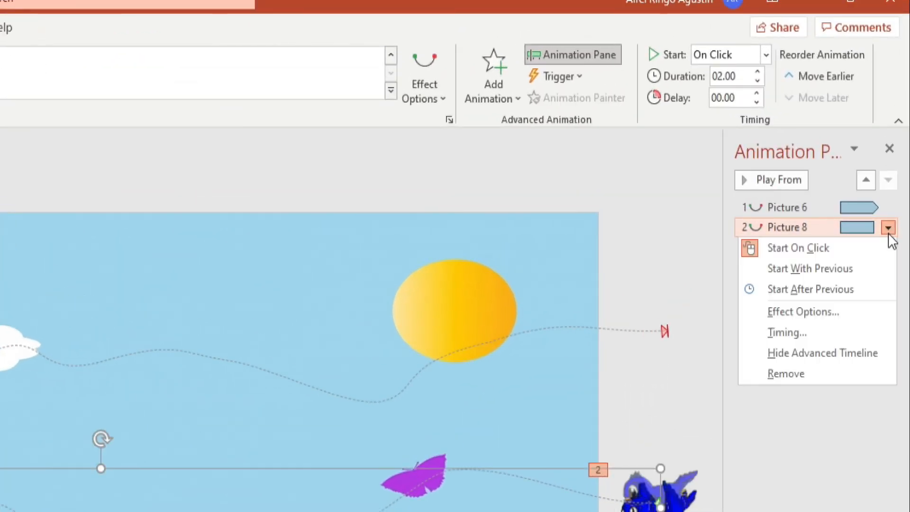
left_click(808, 273)
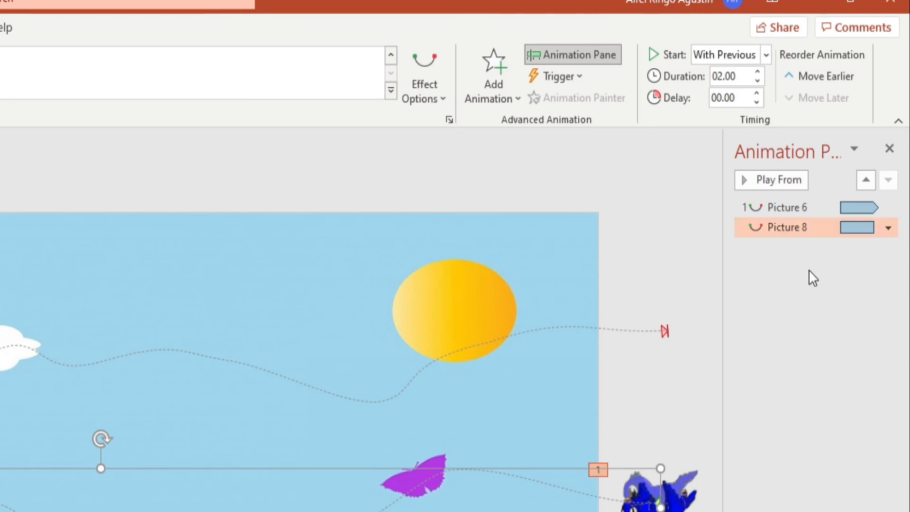
Step: Set the smooth start and smooth end of the blue bird's motion path animation to 0 sec
left_click(888, 228)
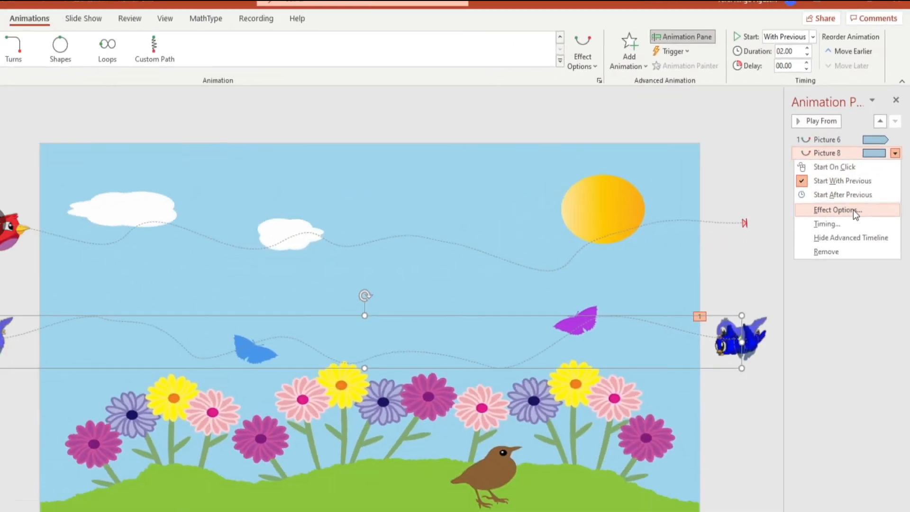
left_click(834, 303)
left_click_drag(444, 228, 427, 214)
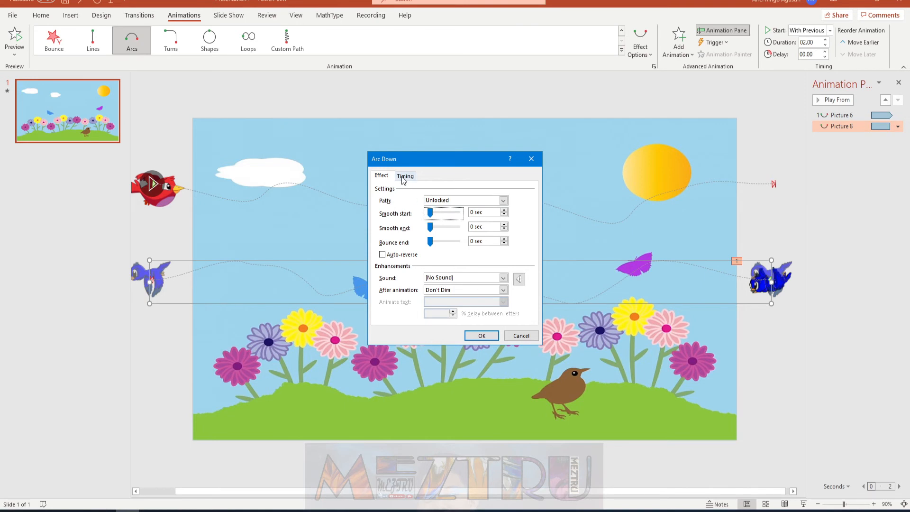
Step: Set the blue bird's animation duration to 5 seconds and its repeat to Until Next Click
left_click(405, 176)
double_click(457, 214)
type("5")
left_click(479, 225)
left_click(426, 279)
left_click(481, 335)
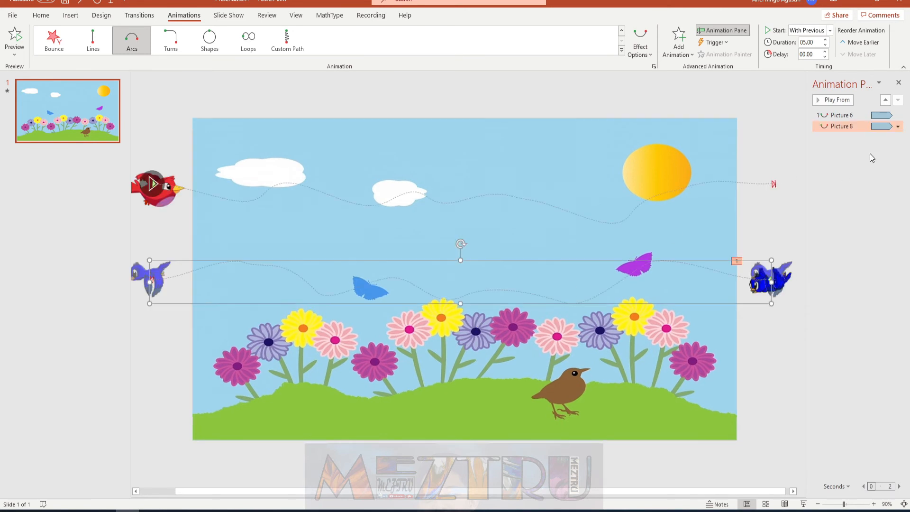
Step: Change the blue bird's animation duration to 8 seconds
left_click(897, 126)
left_click(851, 173)
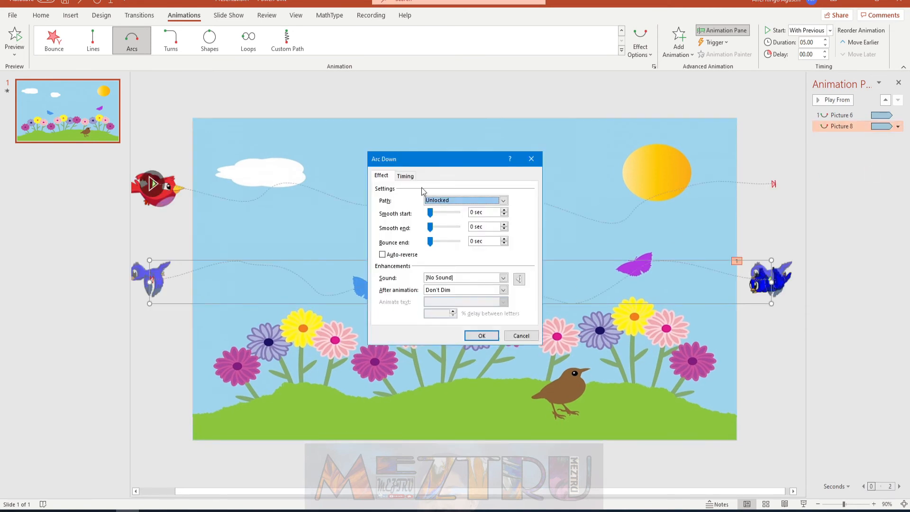
left_click(405, 175)
left_click(466, 214)
type("8")
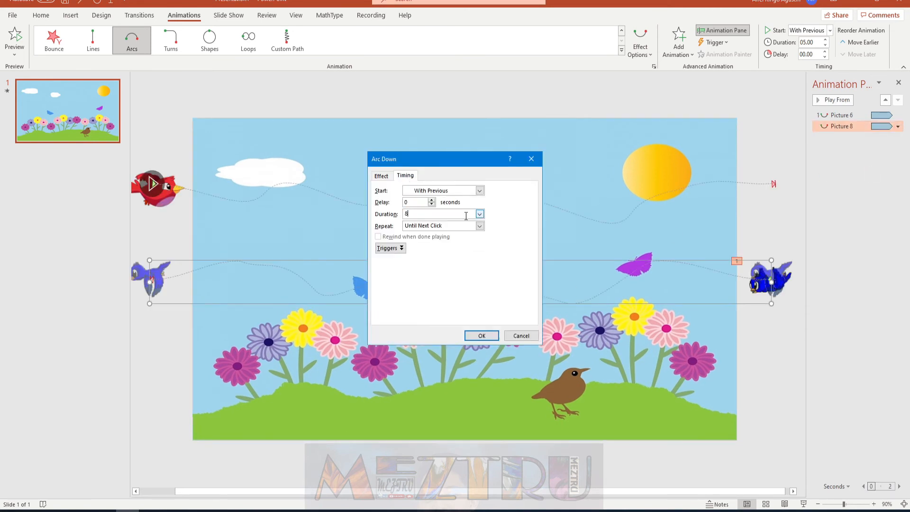
left_click(474, 335)
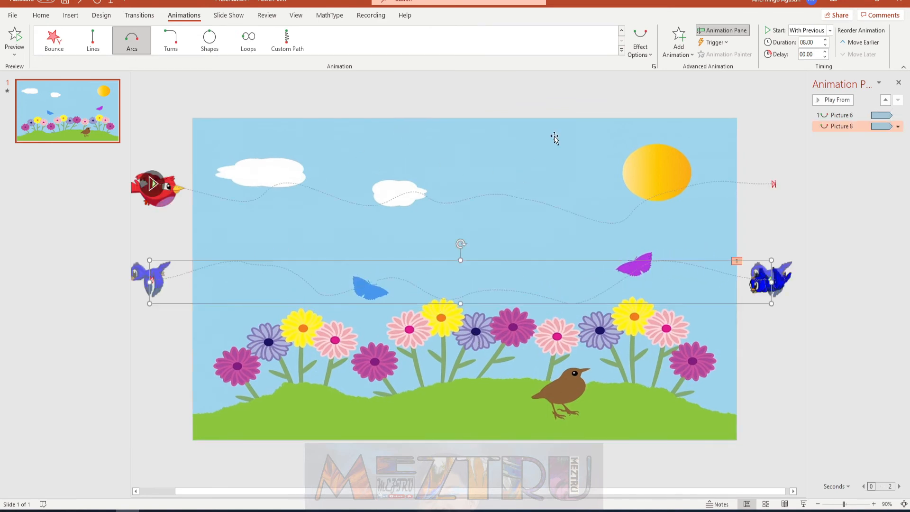
Step: Run the slide show to watch both birds fly across the scene, and return to editing
left_click(803, 504)
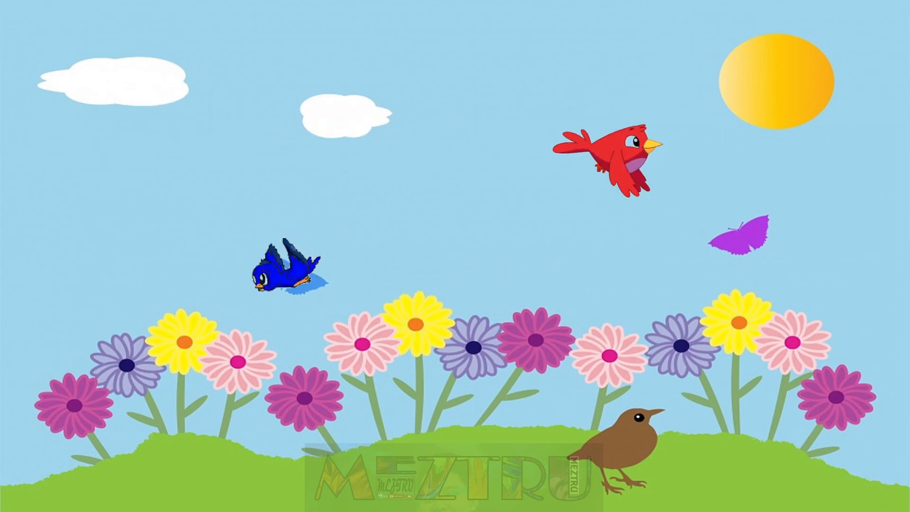
key("Escape")
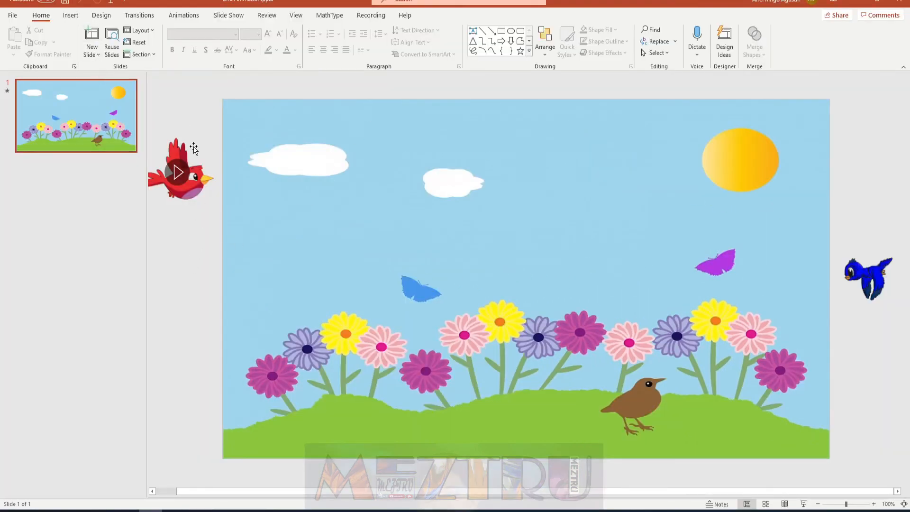
Step: Open the effect options of the red bird's motion path animation from the list of the slide's animations
left_click(195, 180)
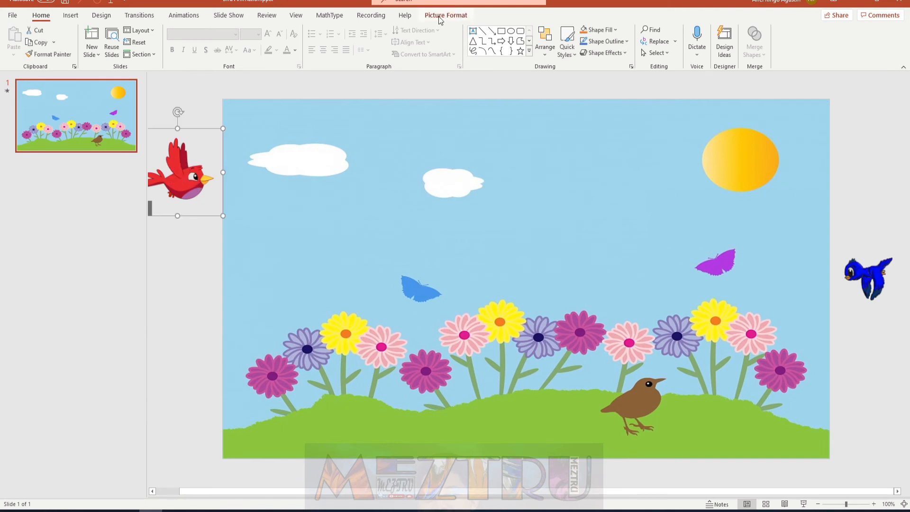
left_click(184, 15)
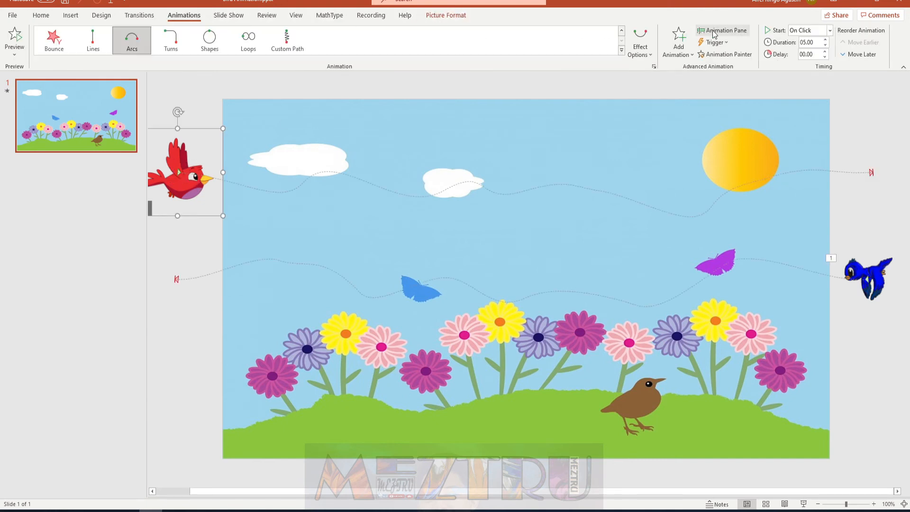
left_click(722, 30)
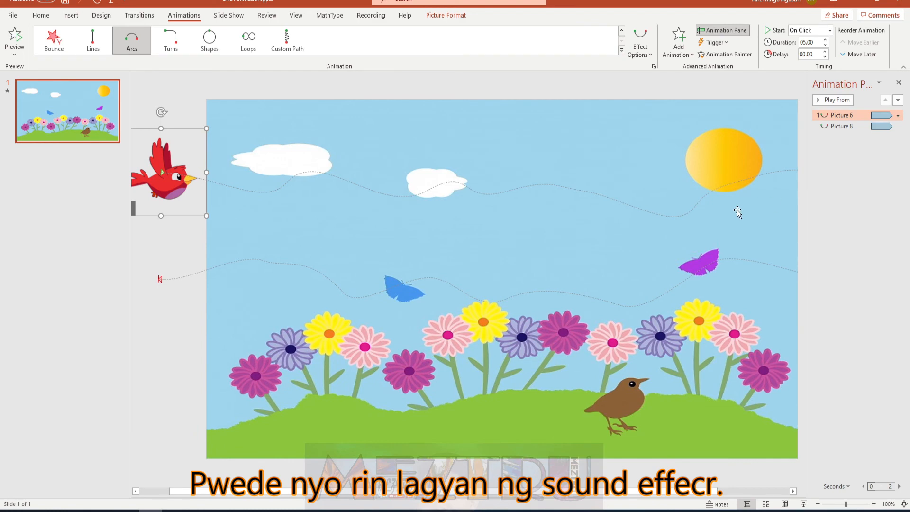
mouse_move(659, 494)
left_mouse_down()
mouse_move(675, 494)
mouse_move(650, 492)
left_mouse_up()
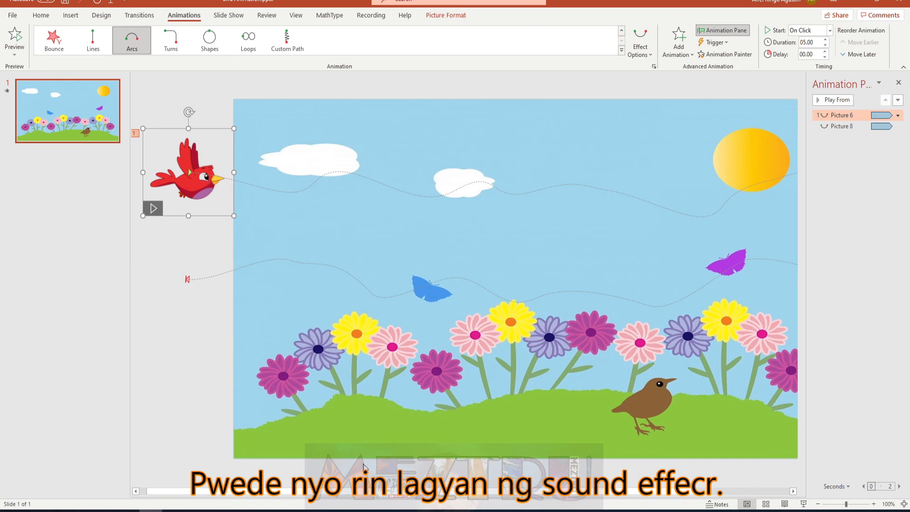
left_click_drag(358, 490, 421, 491)
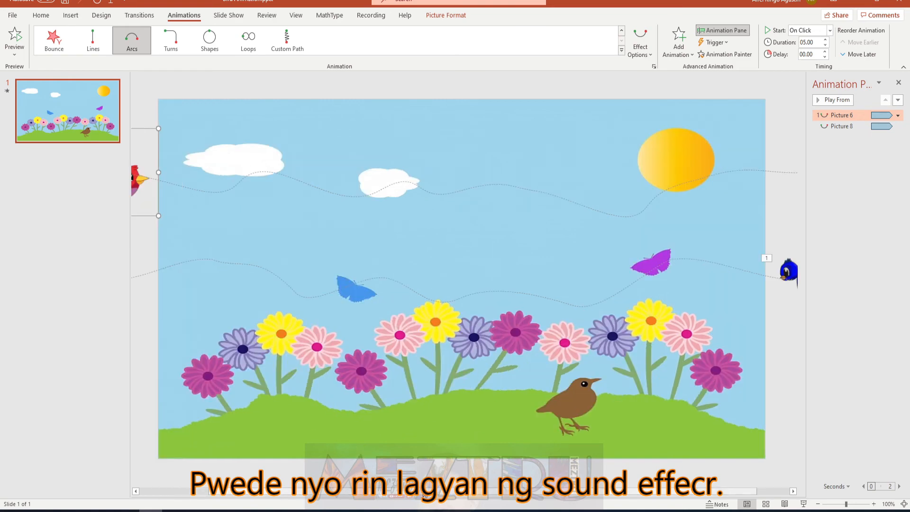
left_click(897, 115)
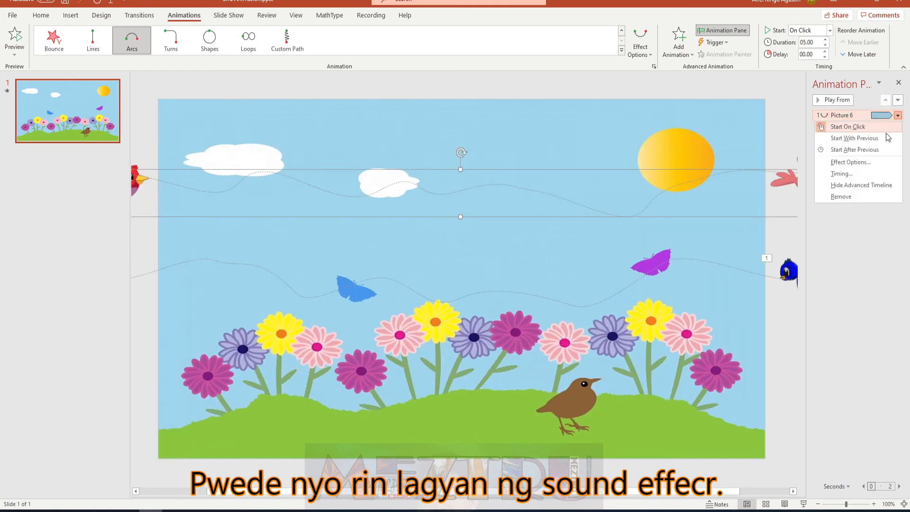
left_click(850, 162)
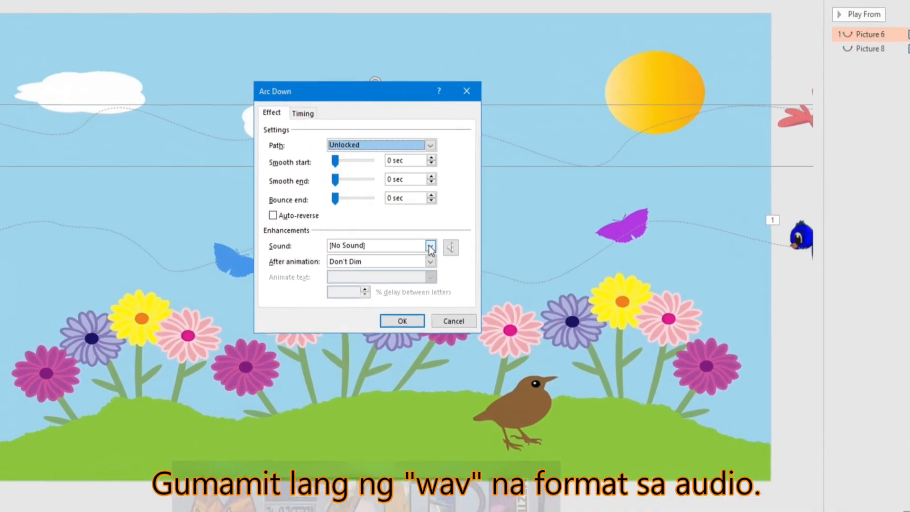
Step: Set the red bird animation's sound to mixkit-little-birds-singing-in-the-trees-17.wav from the Desktop folder
left_click(502, 277)
scroll(312, 283, "down", 5)
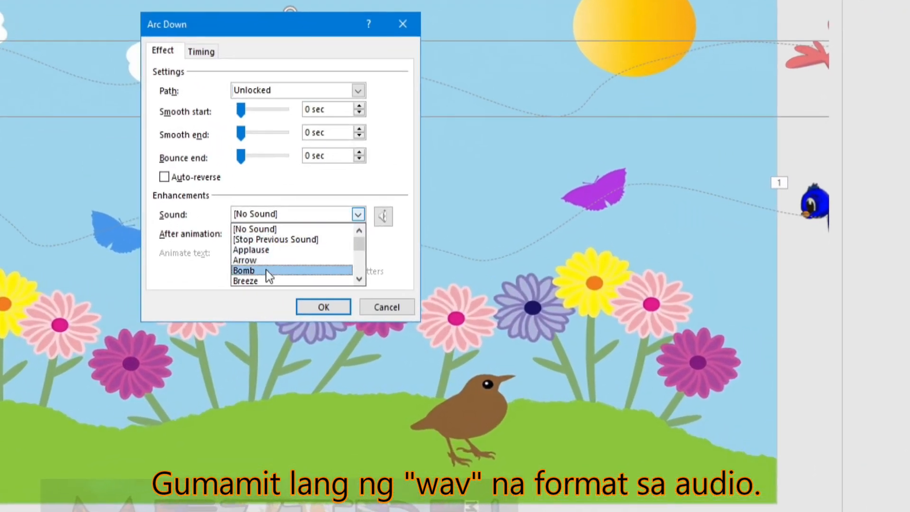
scroll(264, 275, "down", 1)
left_click(264, 283)
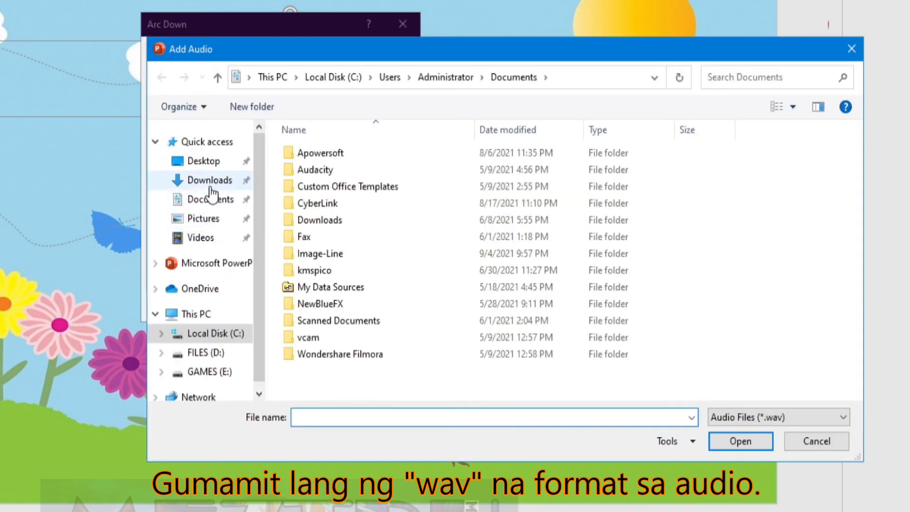
left_click(190, 163)
double_click(366, 159)
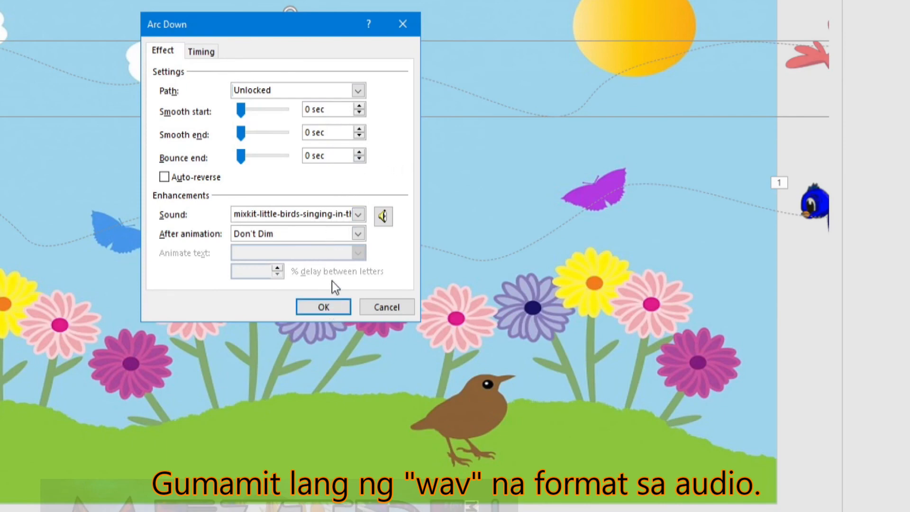
Step: Choose mixkit-little-birds-singing-in-the-trees-17.wav again as the sound, with the file type set to Audio Files (*.wav), and apply the effect options
left_click(357, 217)
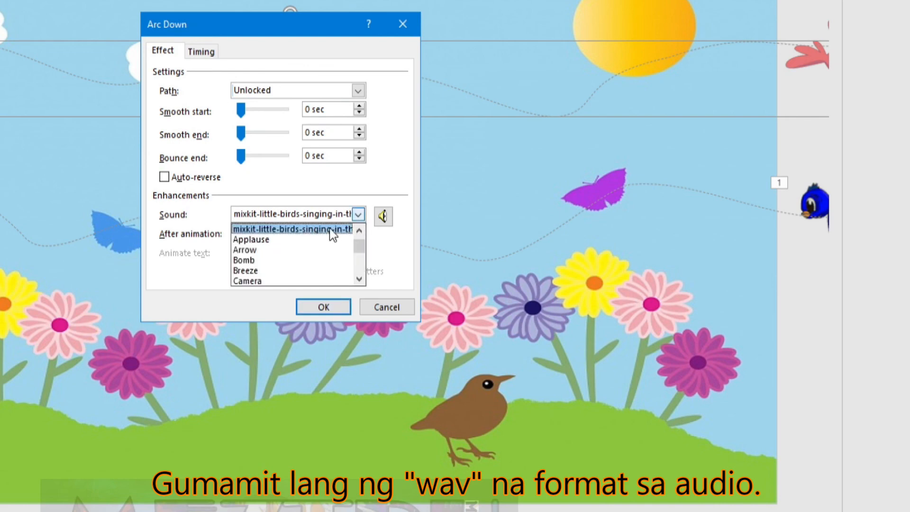
scroll(329, 227, "down", 10)
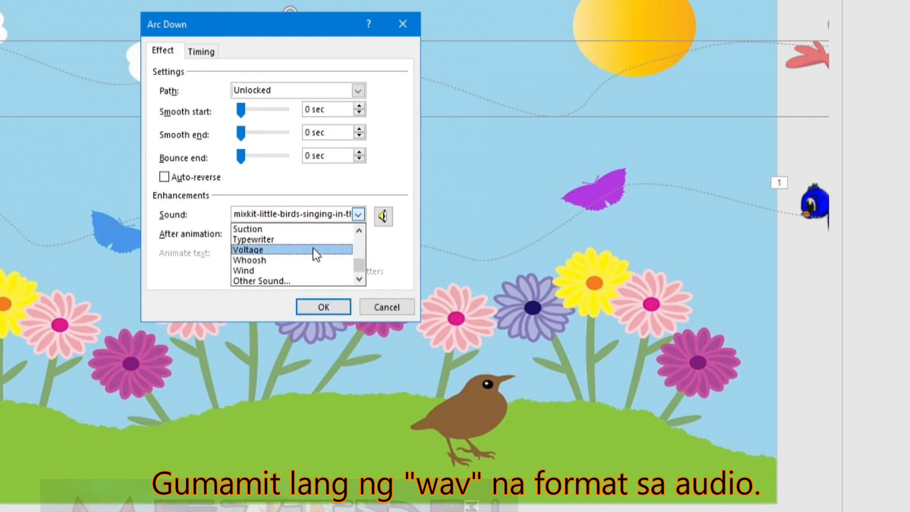
left_click(260, 277)
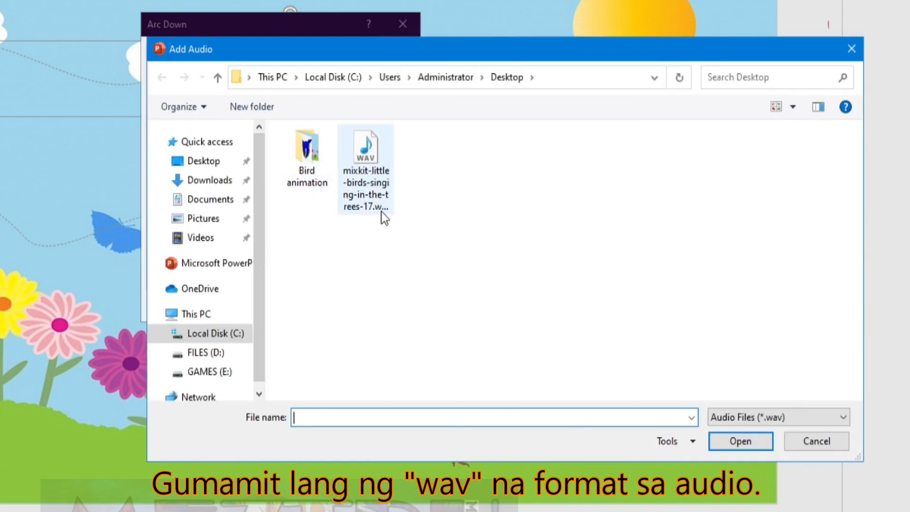
left_click(783, 418)
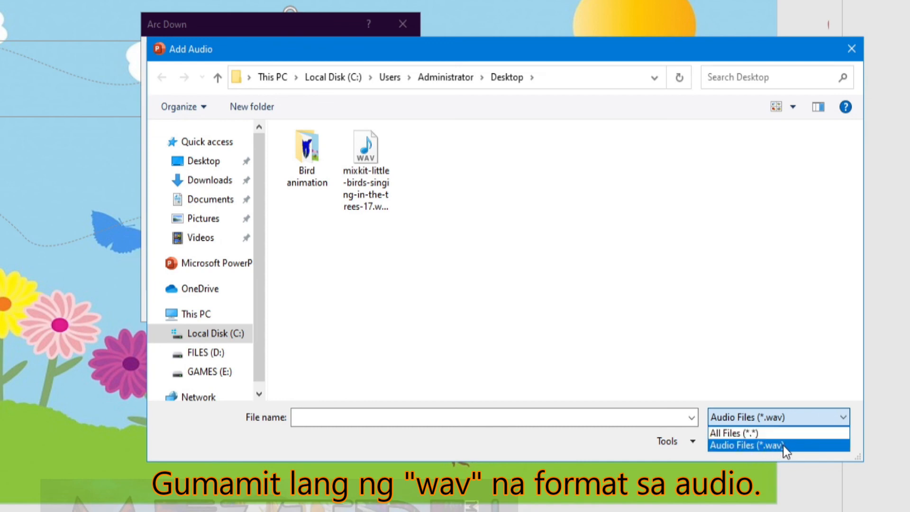
left_click(783, 445)
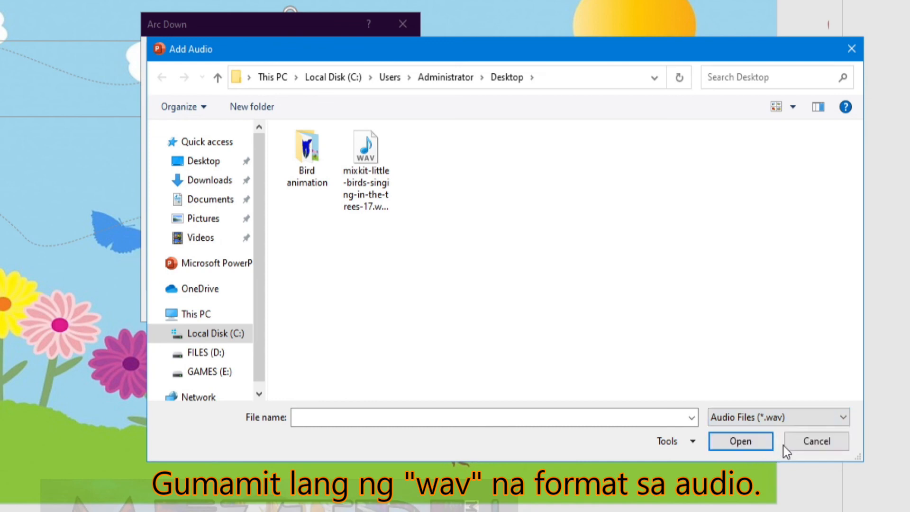
left_click(378, 176)
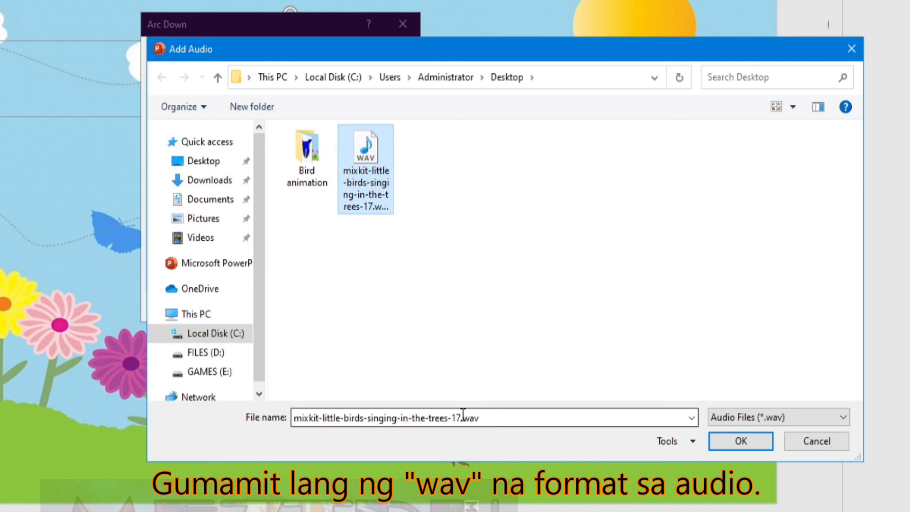
left_click(487, 417)
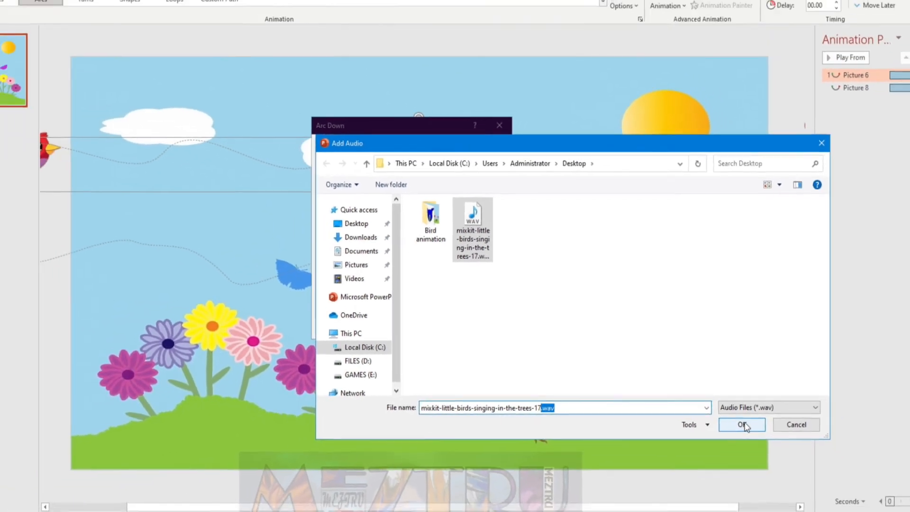
left_click(741, 428)
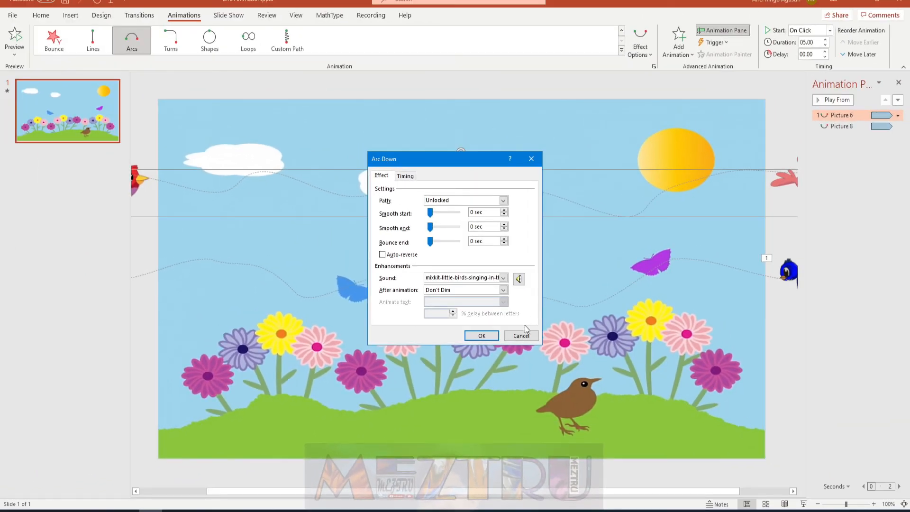
left_click(488, 338)
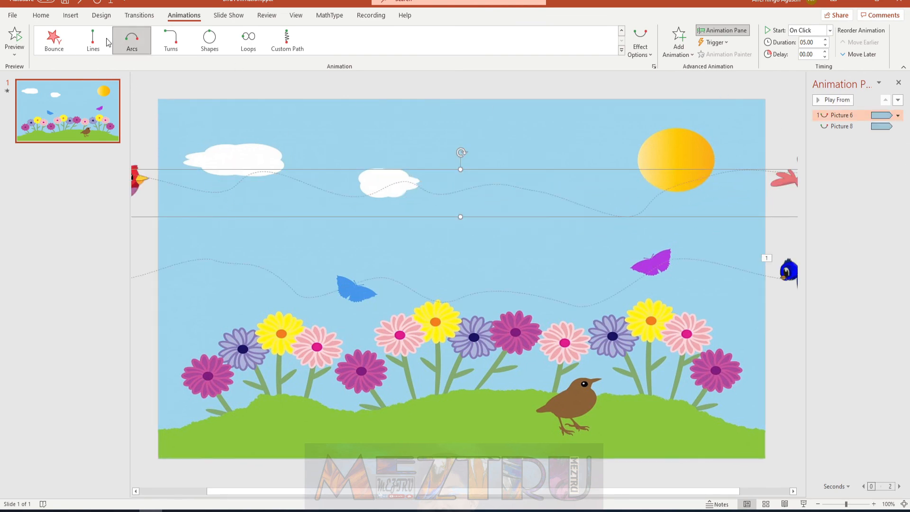
Step: Run the slide show to check the bird animations with the added sound
left_click(804, 504)
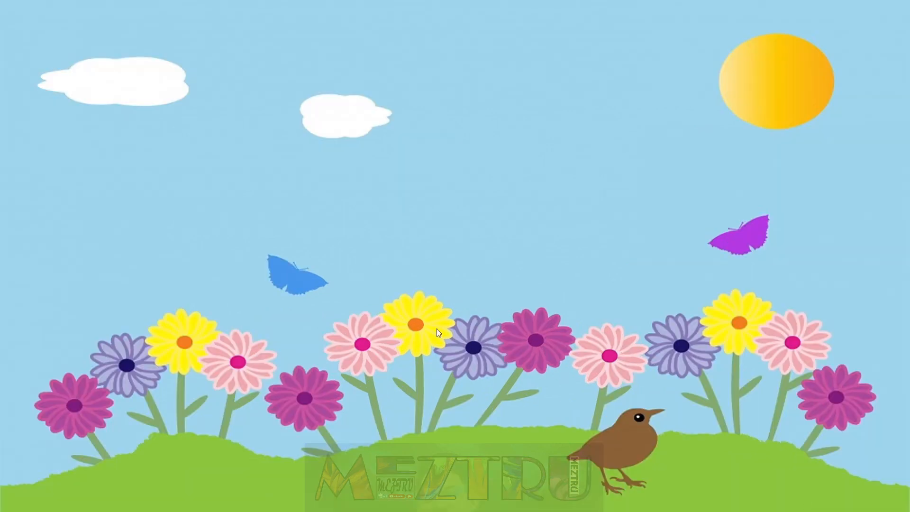